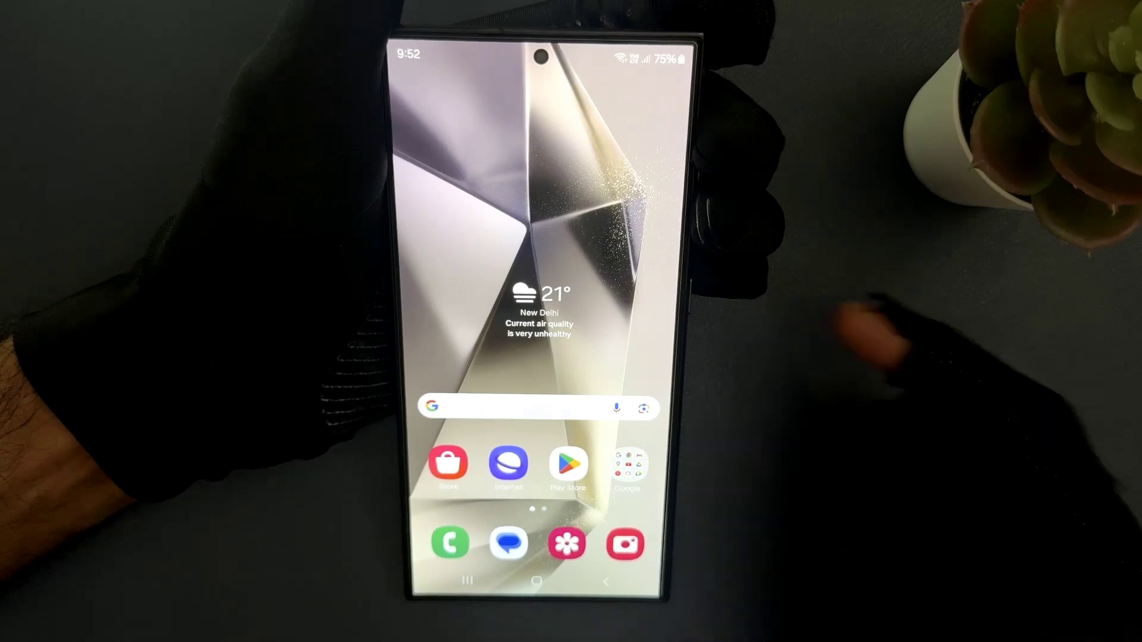
# - Open Settings via the notification shade gear icon and go to Home screen settings
pyautogui.moveTo(540, 63); pyautogui.dragTo(541, 358)
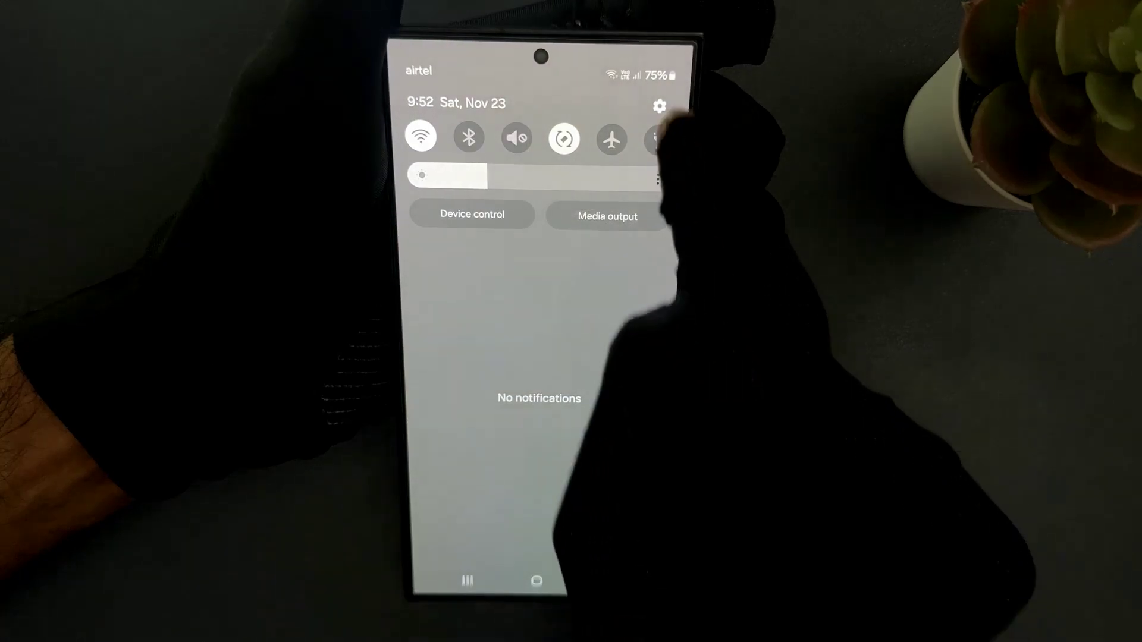
pyautogui.click(660, 106)
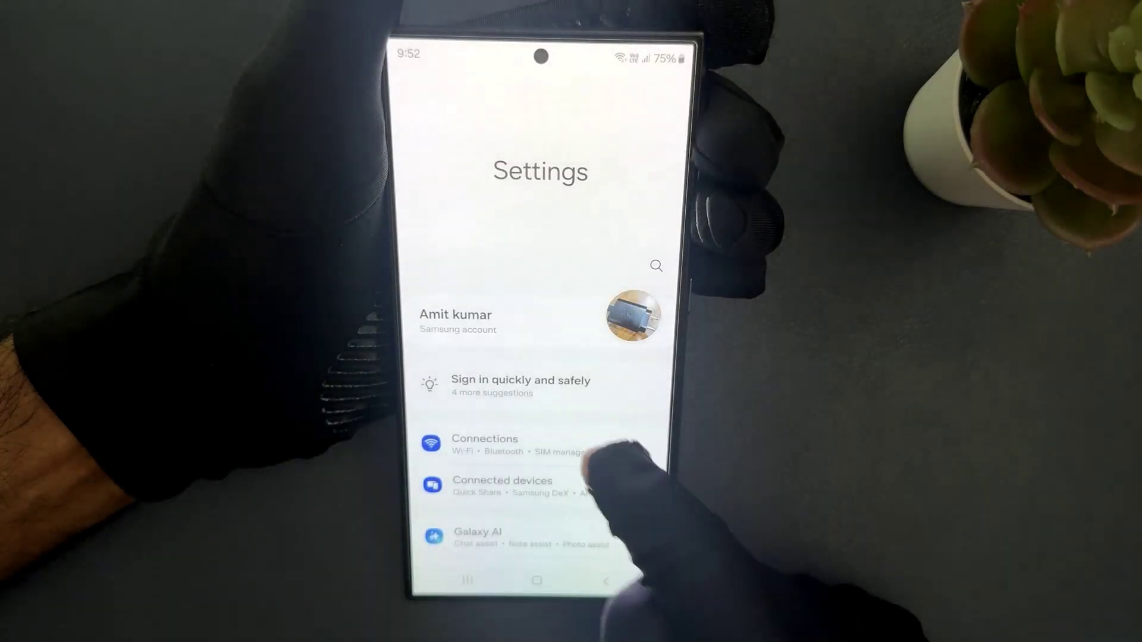
pyautogui.scroll(-3, 589, 410)
pyautogui.scroll(-3, 589, 411)
pyautogui.scroll(-3, 589, 357)
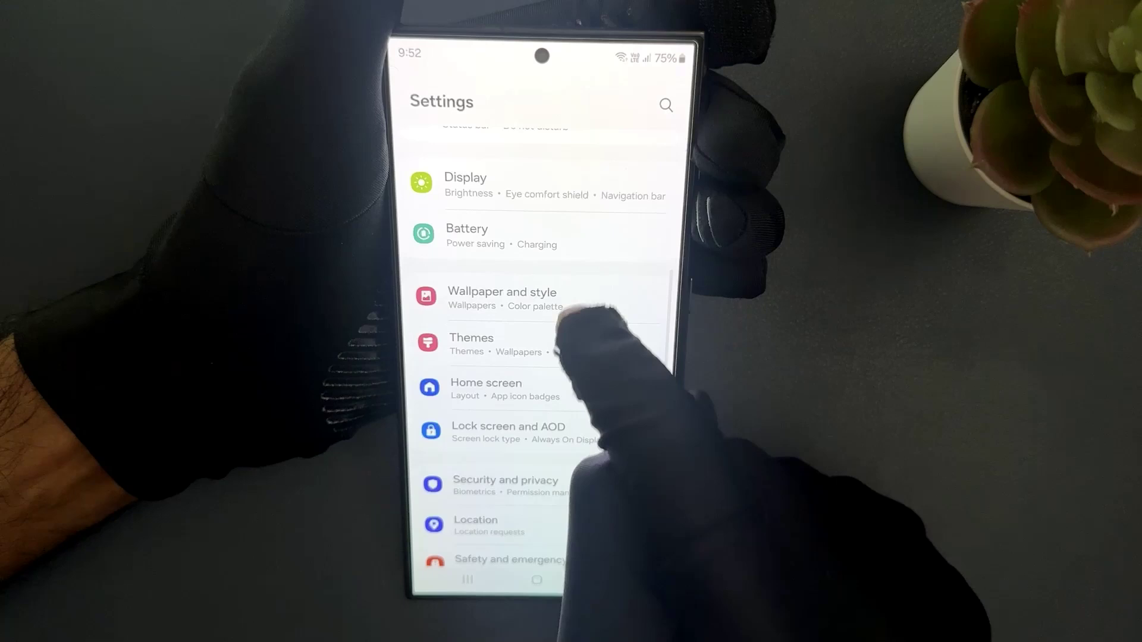
pyautogui.scroll(-2, 571, 340)
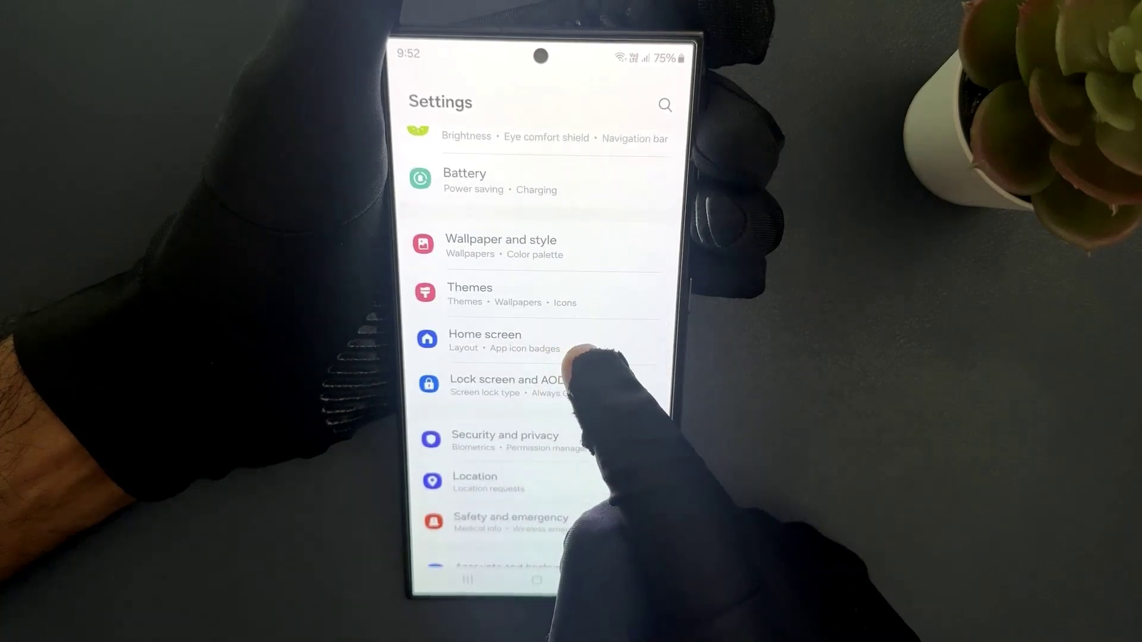
pyautogui.click(500, 339)
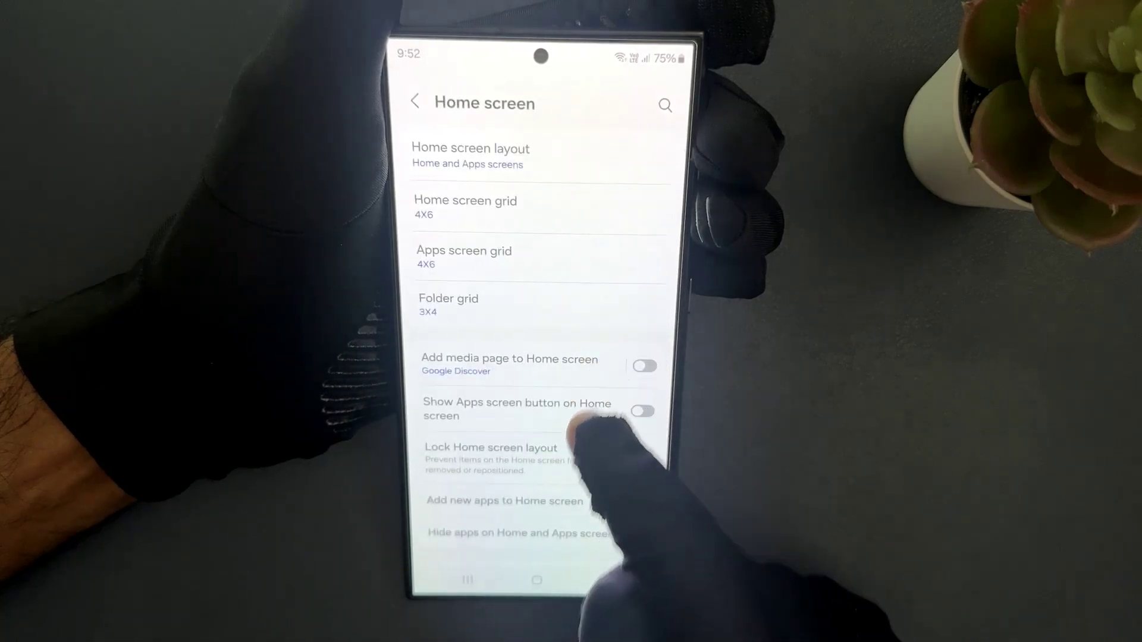
pyautogui.scroll(-2, 589, 357)
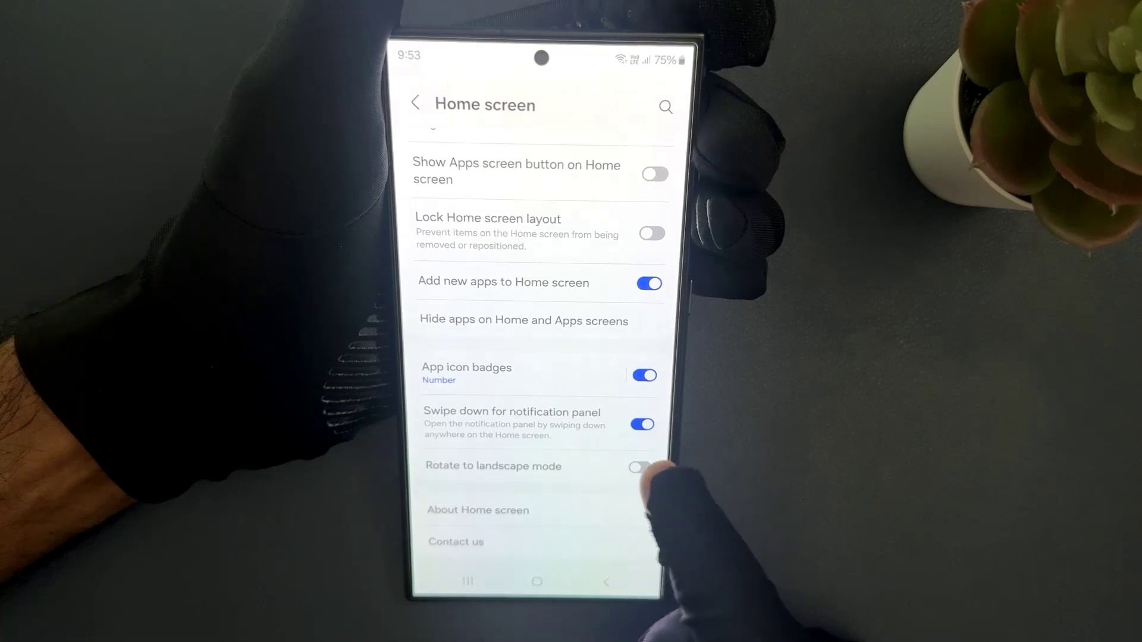
# - Switch on the Rotate to landscape mode toggle in Home screen settings
pyautogui.click(640, 467)
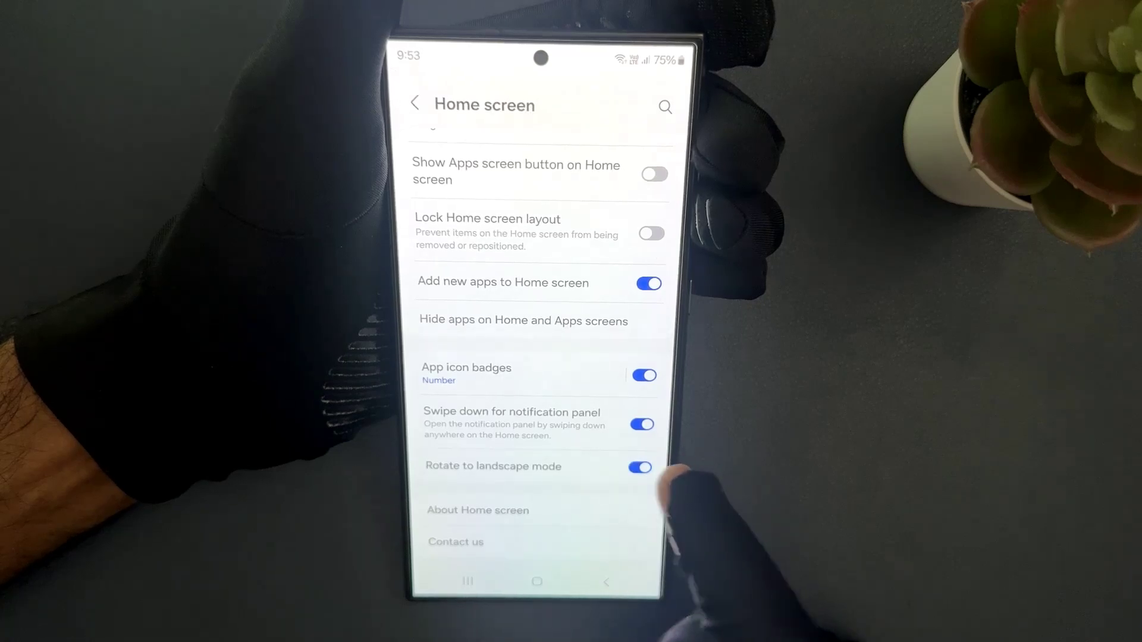
pyautogui.click(640, 466)
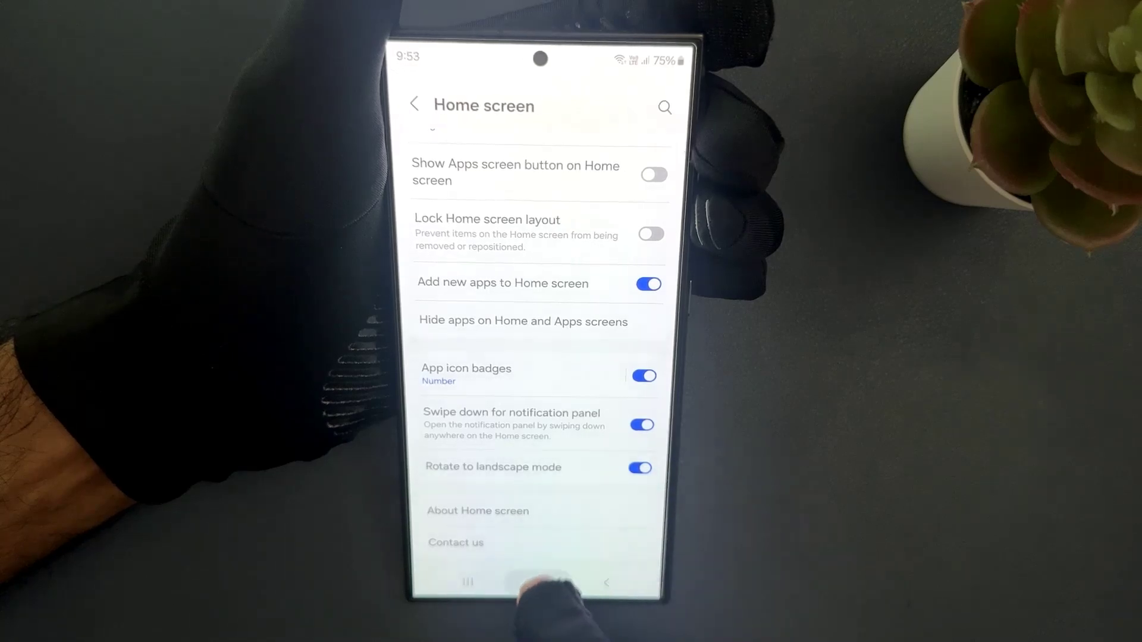
# - Return to the home screen and turn on Auto rotate in quick settings
pyautogui.click(538, 582)
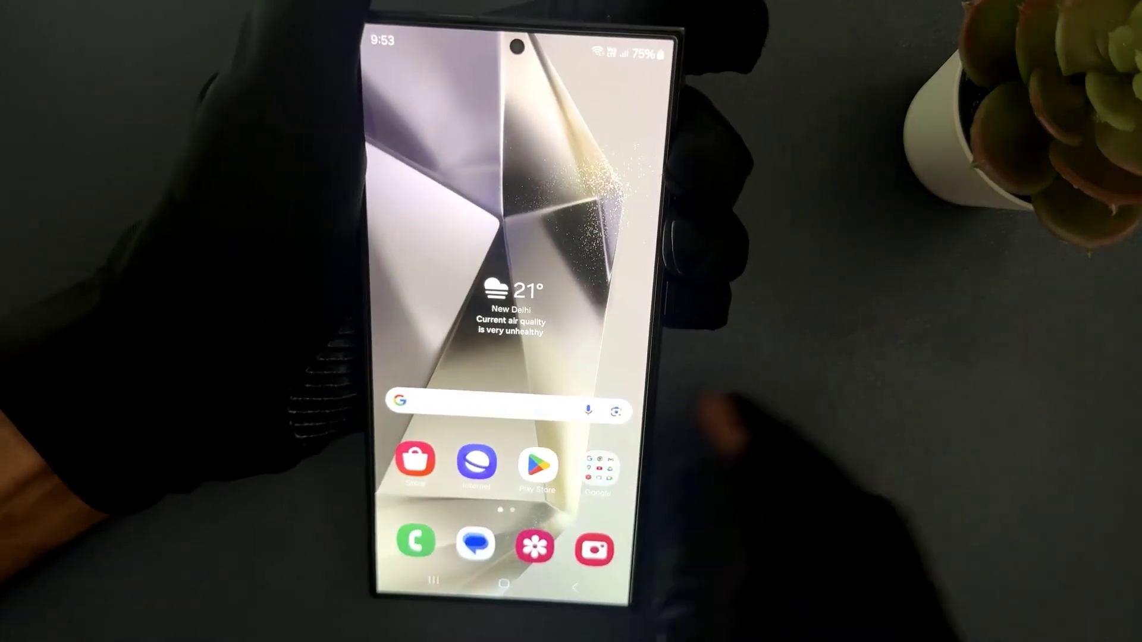
pyautogui.moveTo(572, 62); pyautogui.dragTo(571, 357)
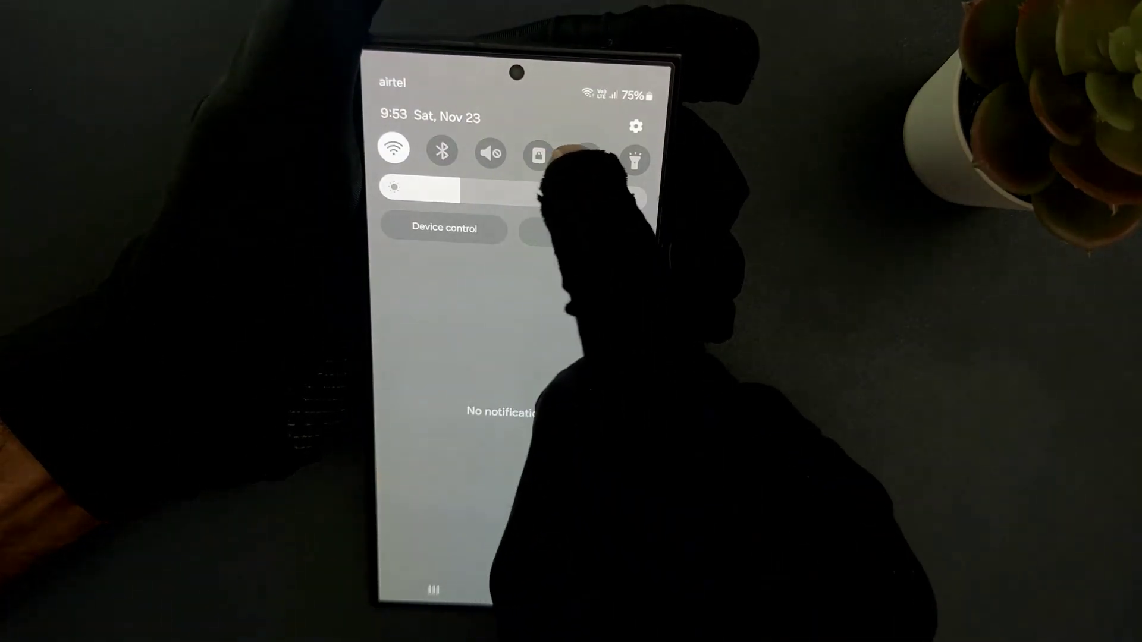
pyautogui.click(538, 154)
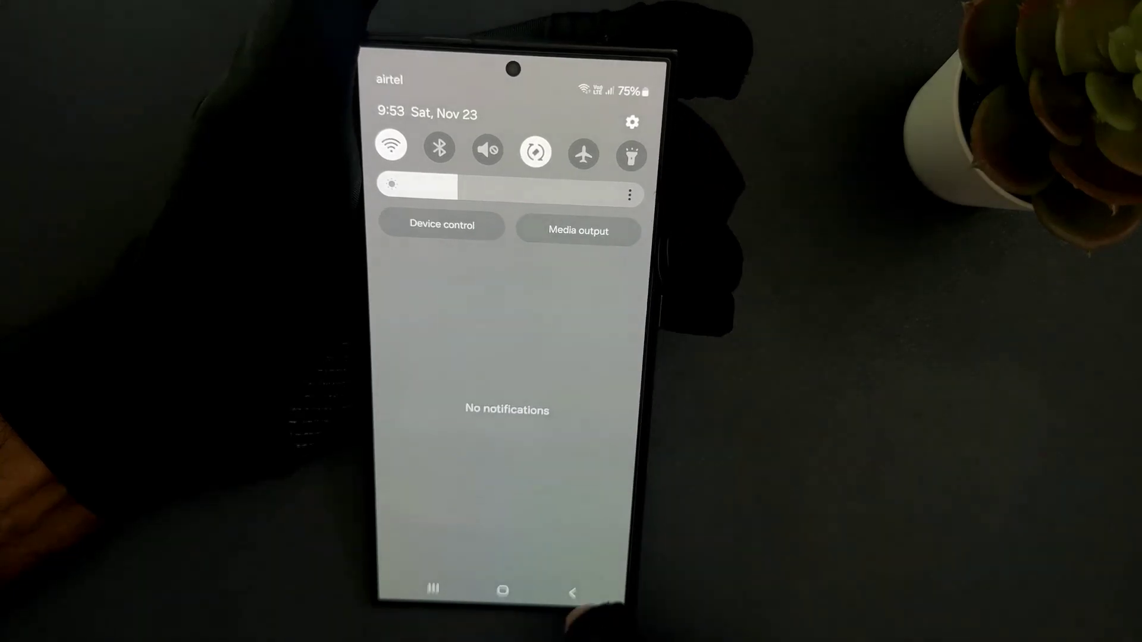
# - Reopen Home screen settings and switch Rotate to landscape mode off
pyautogui.click(576, 594)
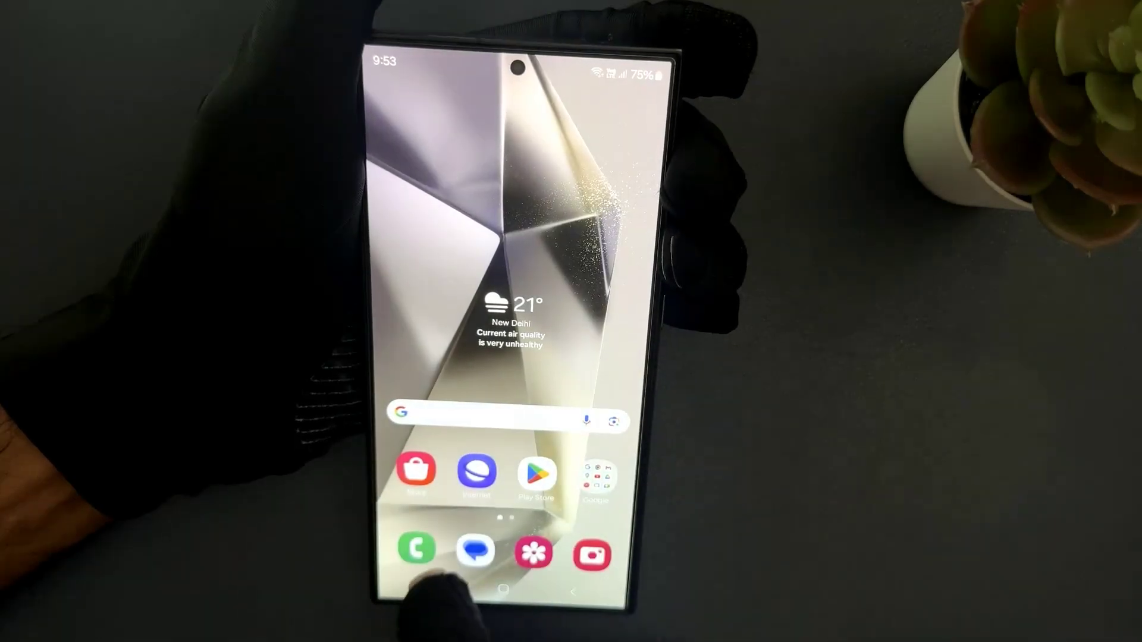
pyautogui.click(508, 486)
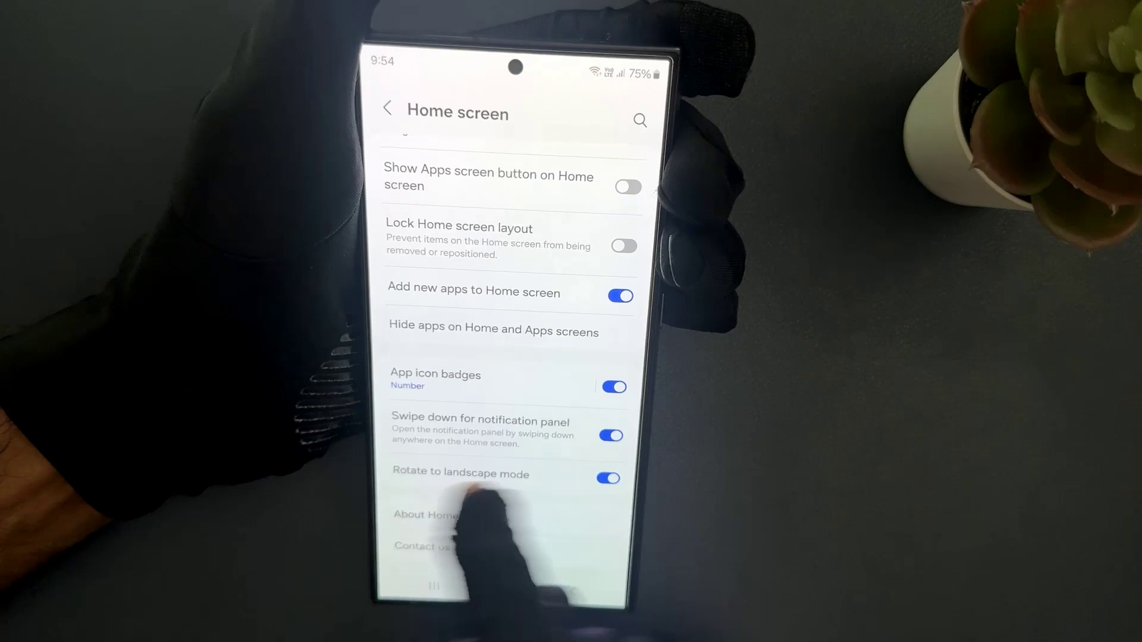
pyautogui.click(609, 478)
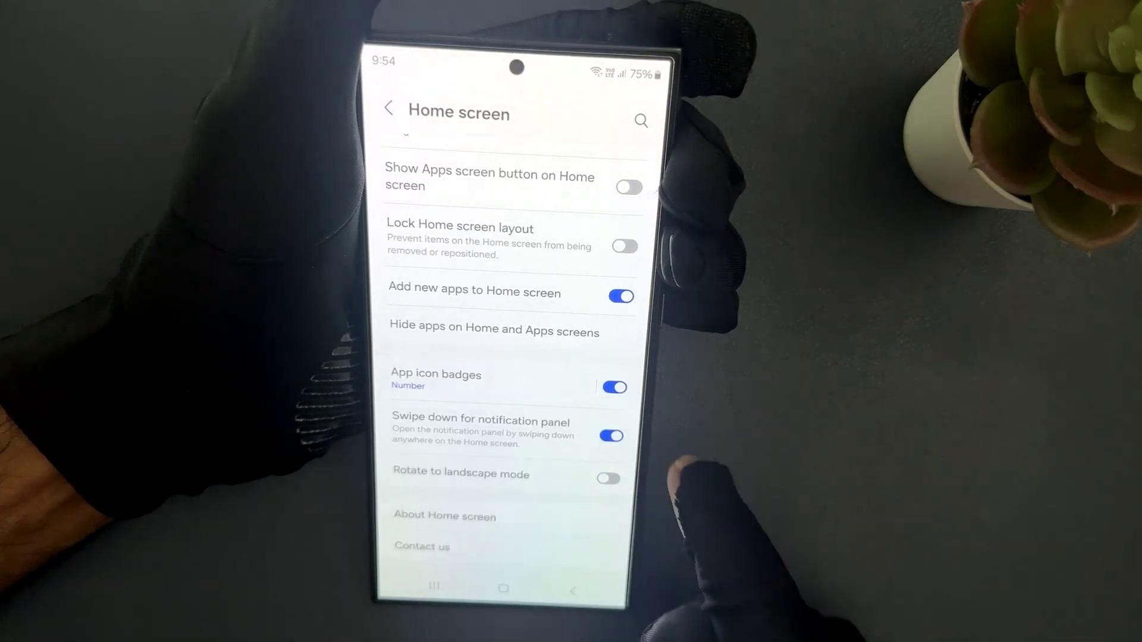
# - Return to the home screen, then open and close the quick settings panel
pyautogui.click(504, 589)
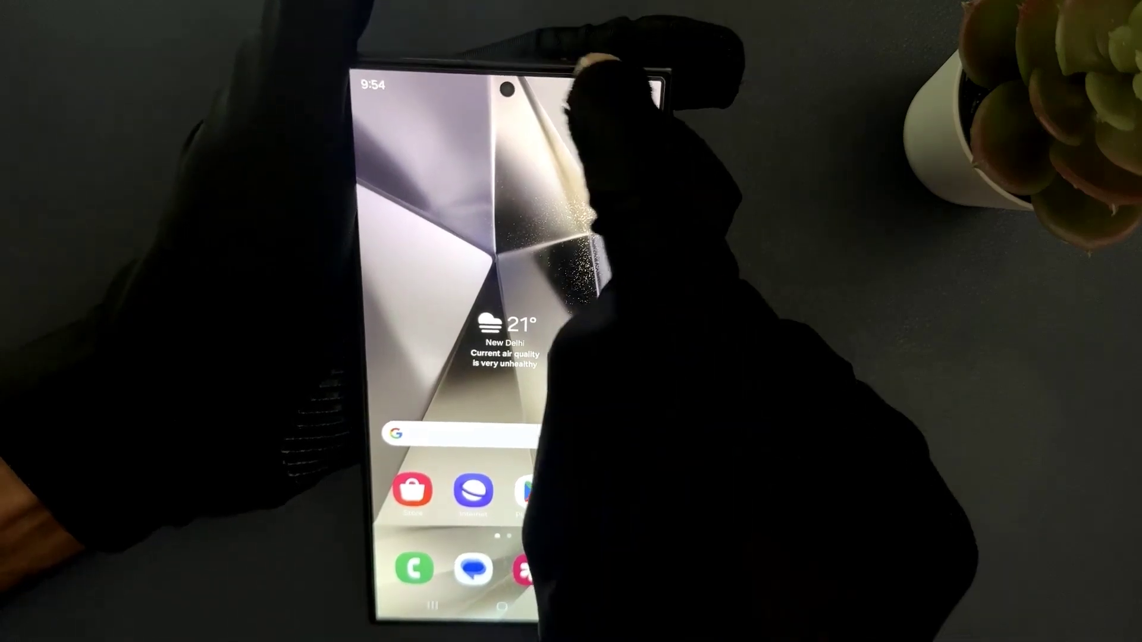
pyautogui.moveTo(561, 89); pyautogui.dragTo(613, 381)
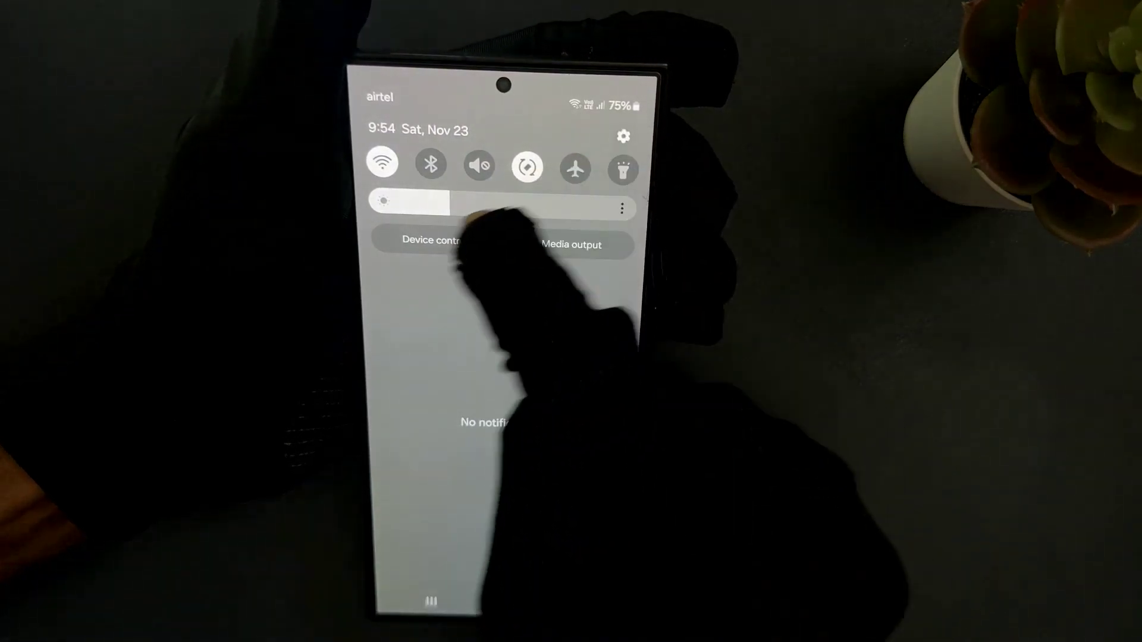
pyautogui.moveTo(503, 536); pyautogui.dragTo(502, 134)
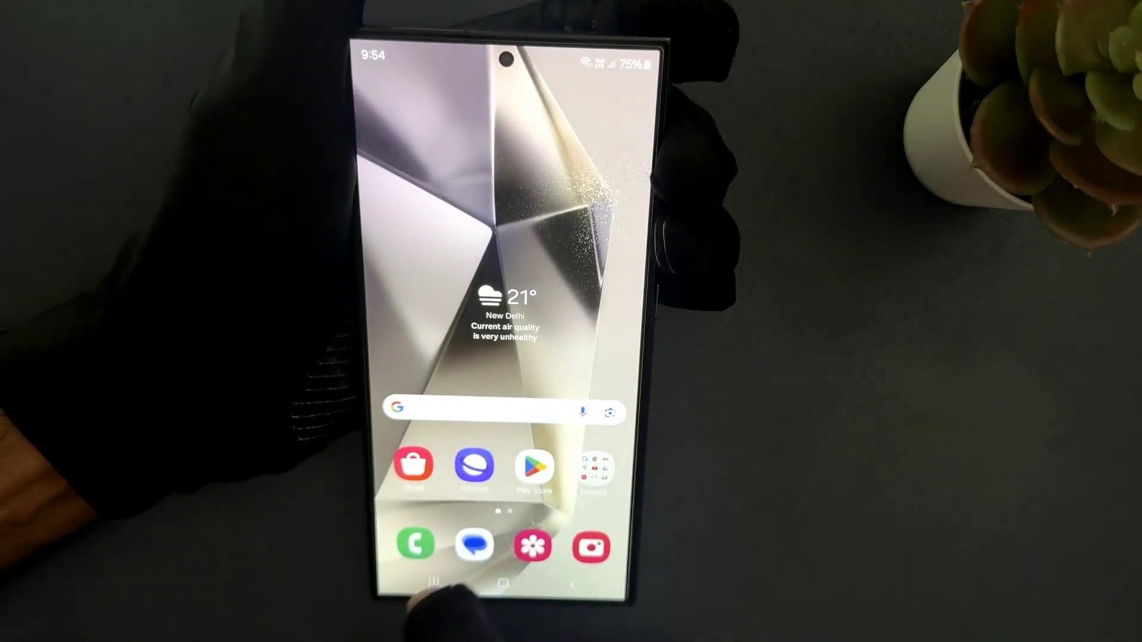
# - Open Home screen settings, back out to the main Settings list, then show recent apps
pyautogui.click(572, 553)
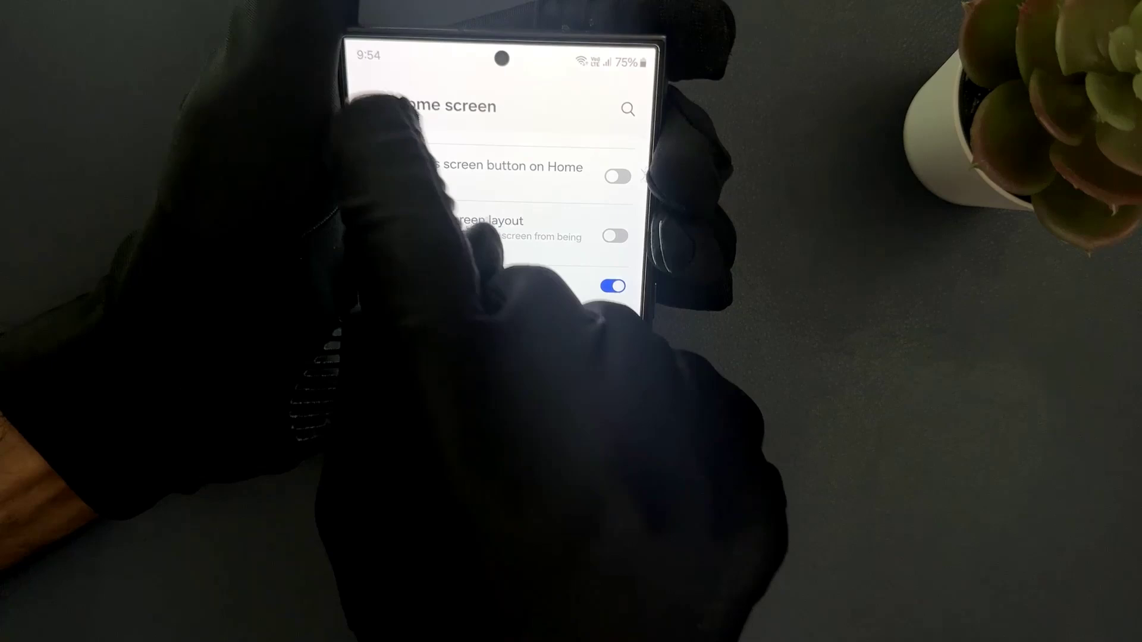
pyautogui.click(377, 104)
pyautogui.moveTo(442, 585); pyautogui.dragTo(510, 382)
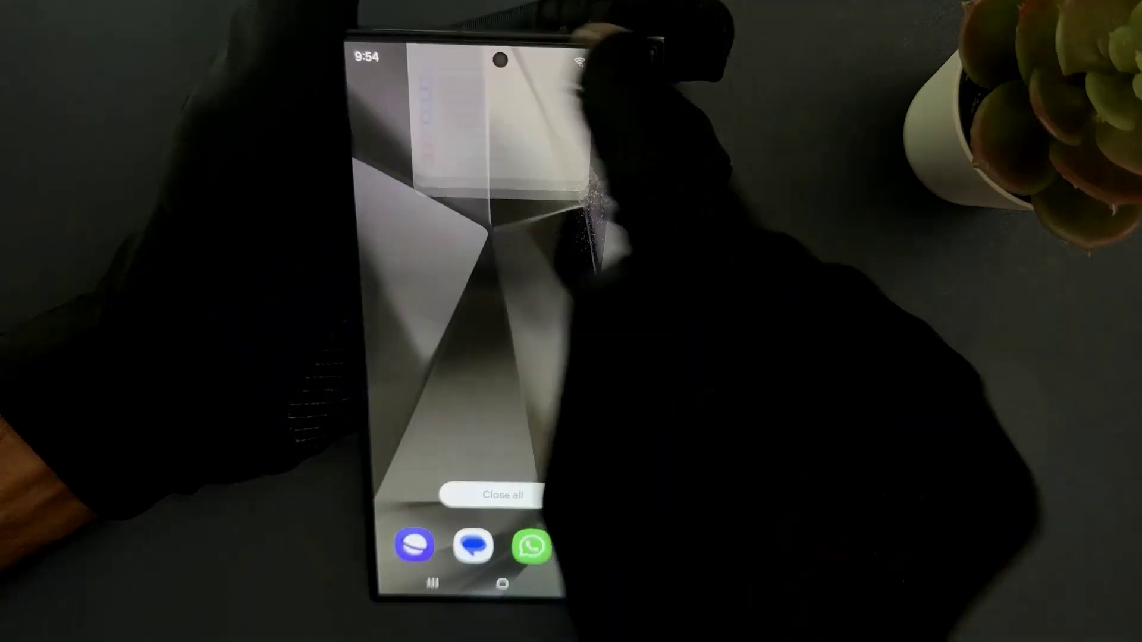